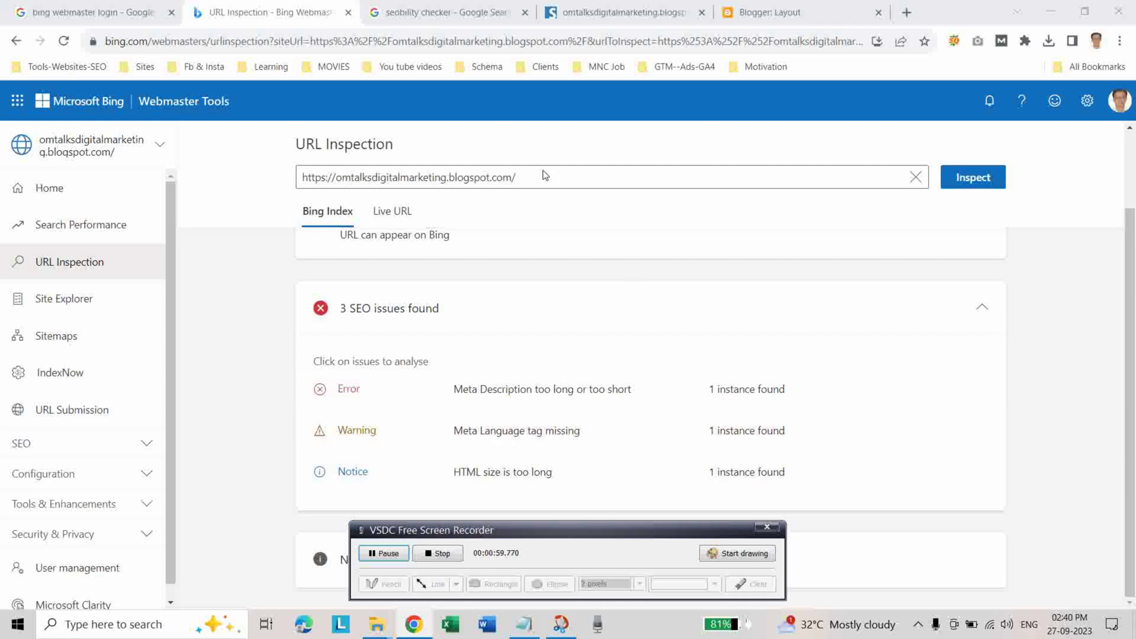
# Bring up the blog's Seobility report, which flags that no HTML language is declared.
pyautogui.click(586, 11)
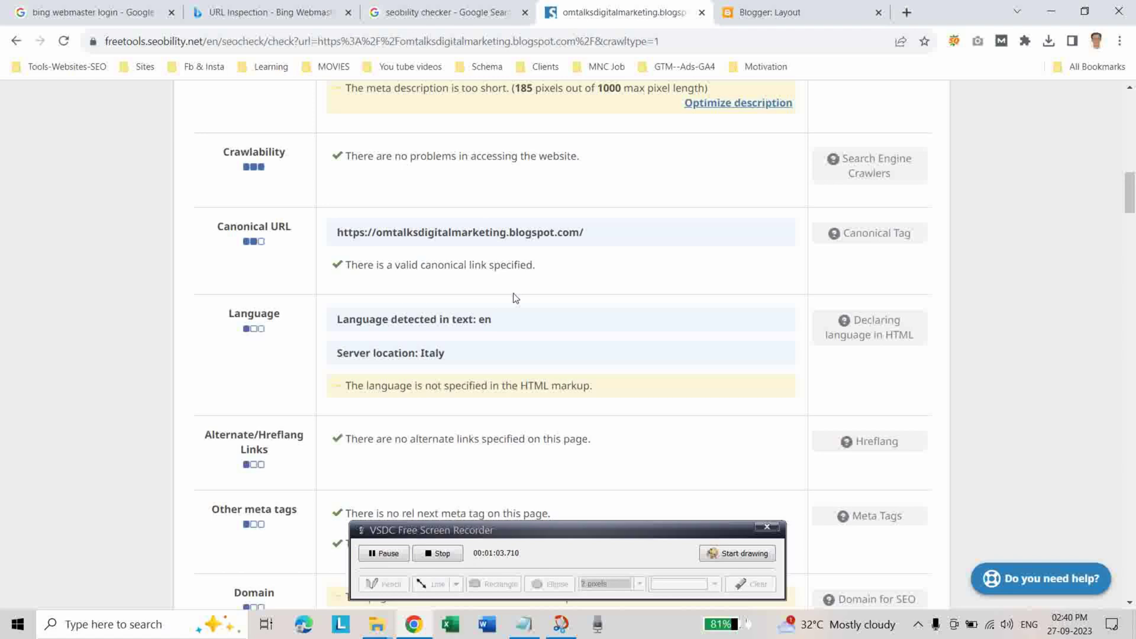
pyautogui.scroll(4, 369, 333)
pyautogui.scroll(3, 358, 357)
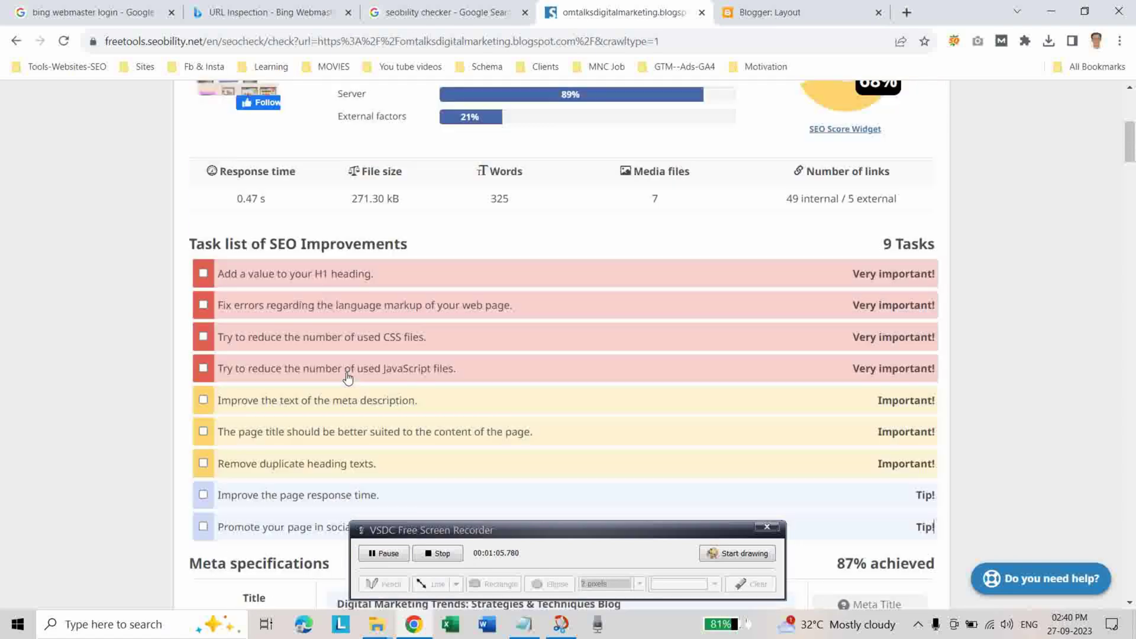
pyautogui.scroll(-1, 382, 316)
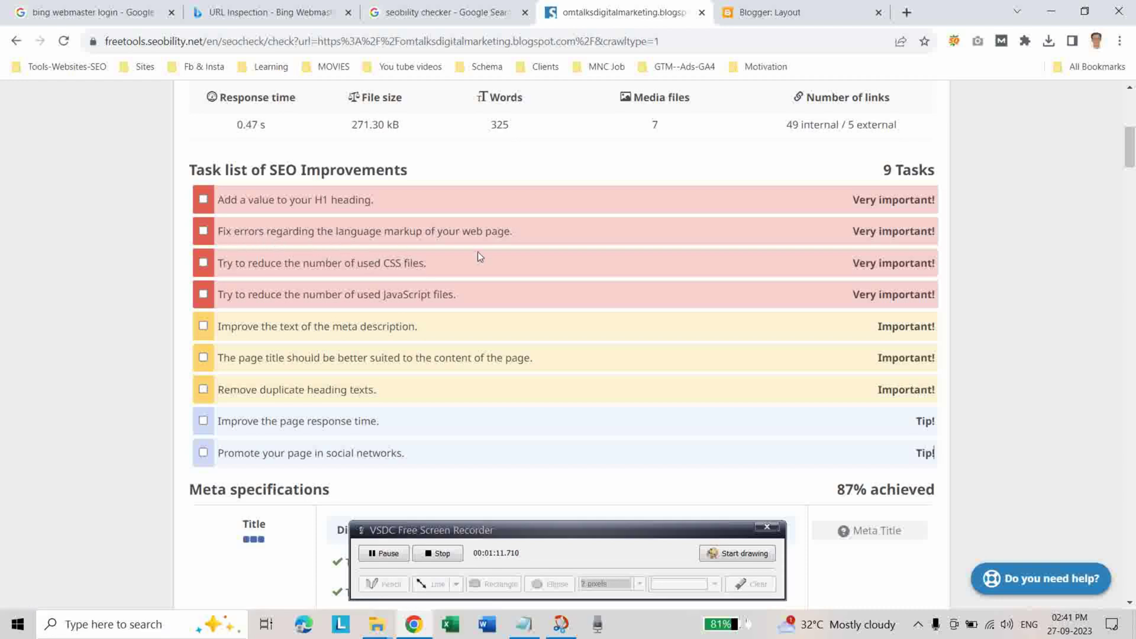
pyautogui.scroll(-4, 474, 306)
pyautogui.scroll(-4, 474, 307)
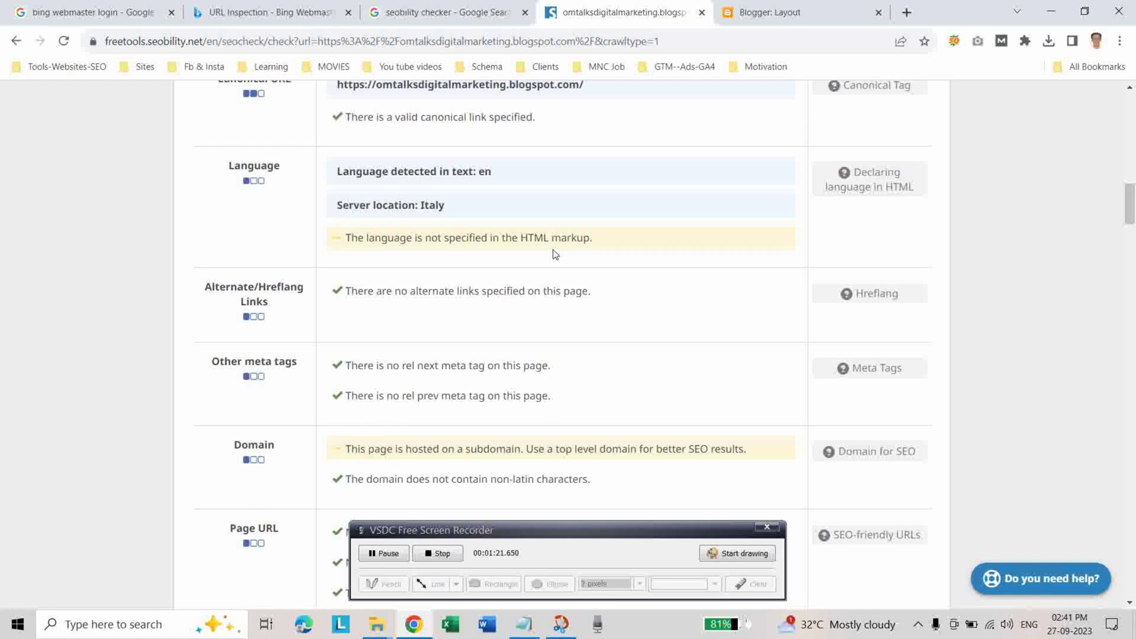
# In the theme's Edit HTML, declare lang="en-in" on the <html> tag and save the template.
pyautogui.click(762, 20)
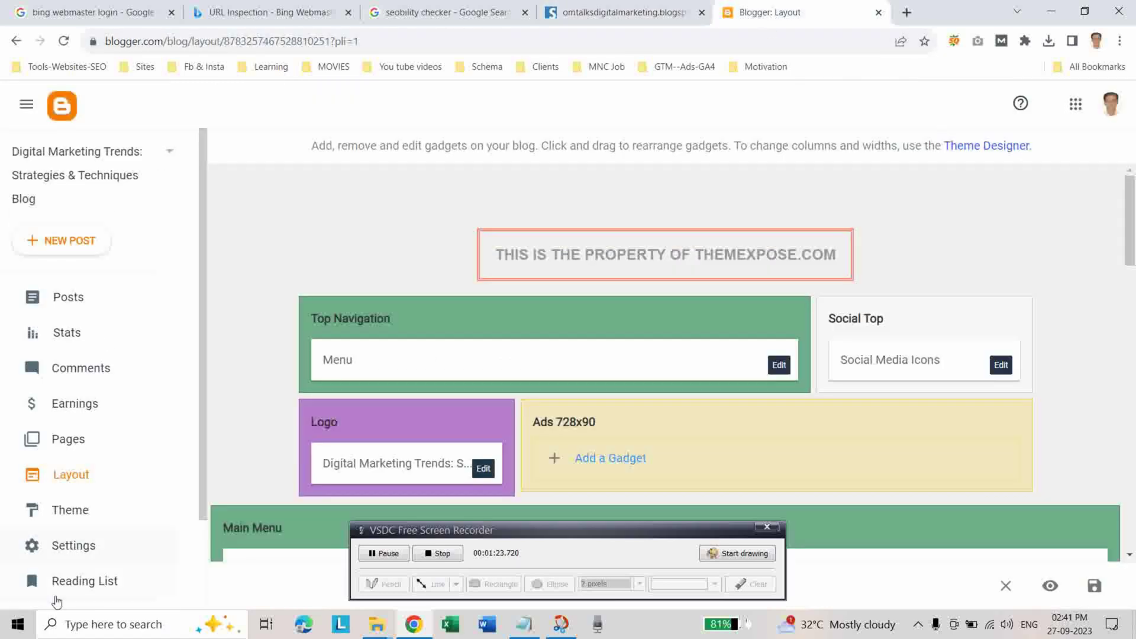
pyautogui.scroll(-2, 71, 480)
pyautogui.click(61, 406)
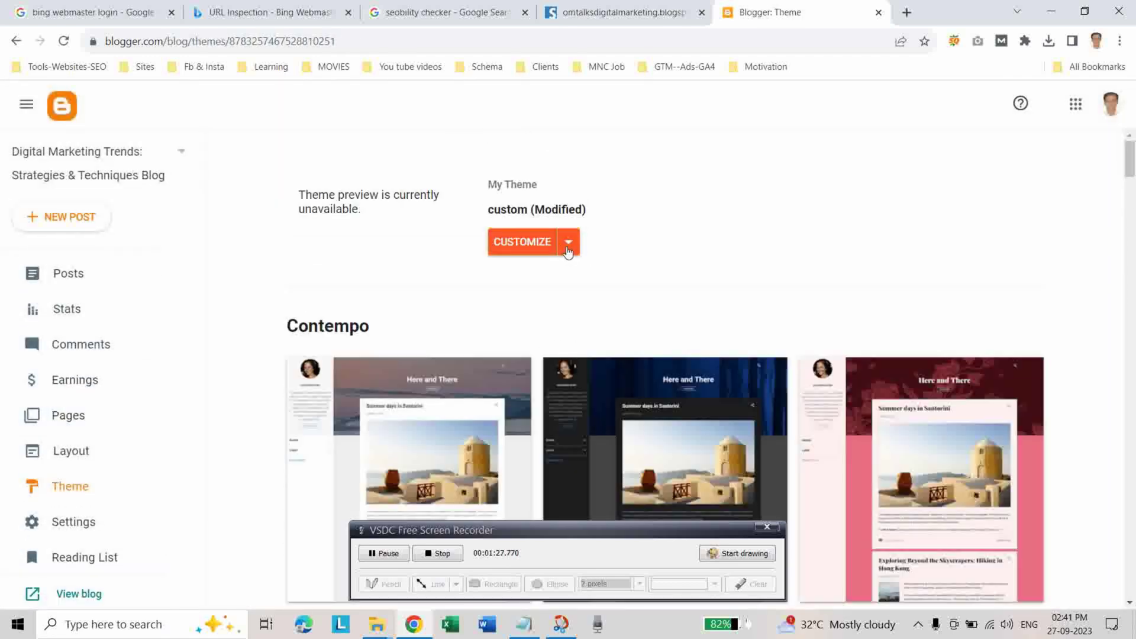
pyautogui.click(568, 244)
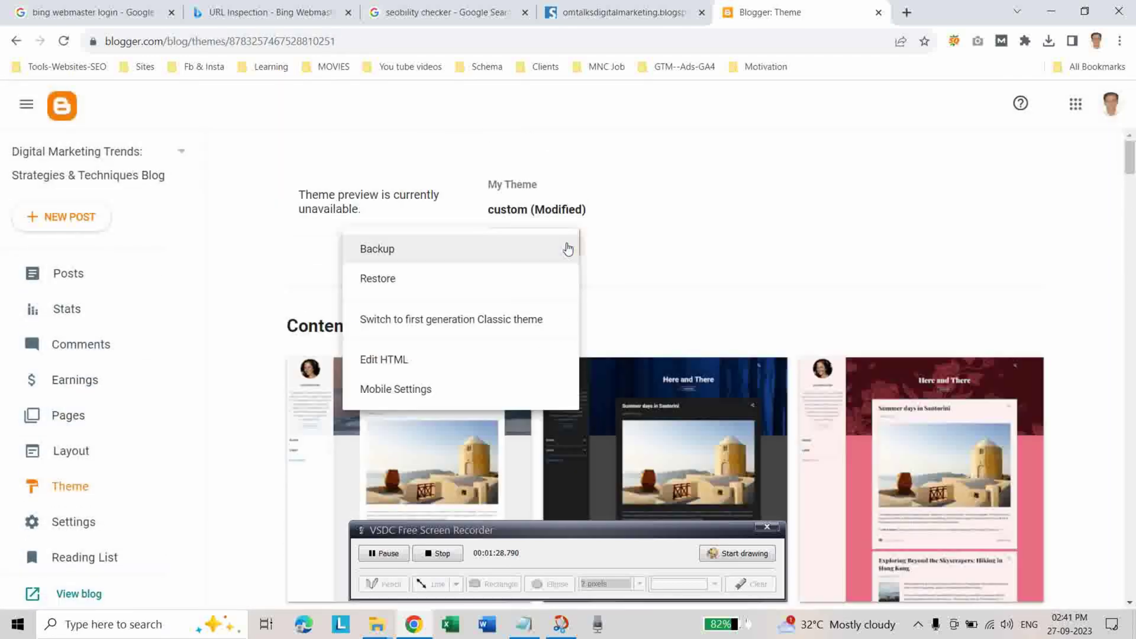
pyautogui.click(411, 359)
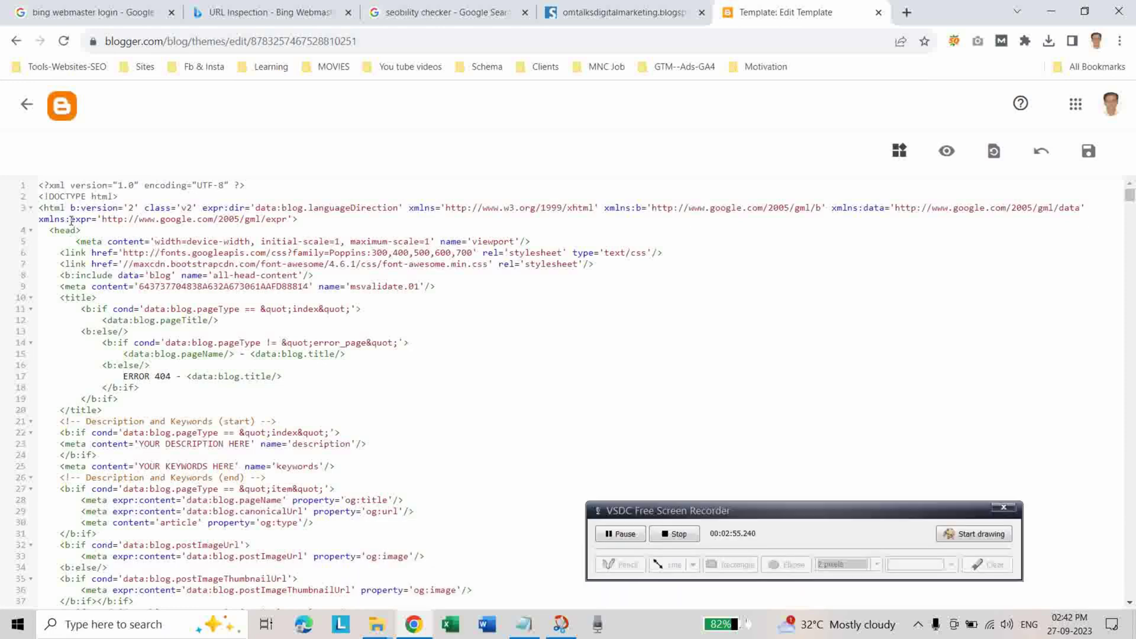
pyautogui.write('l ')
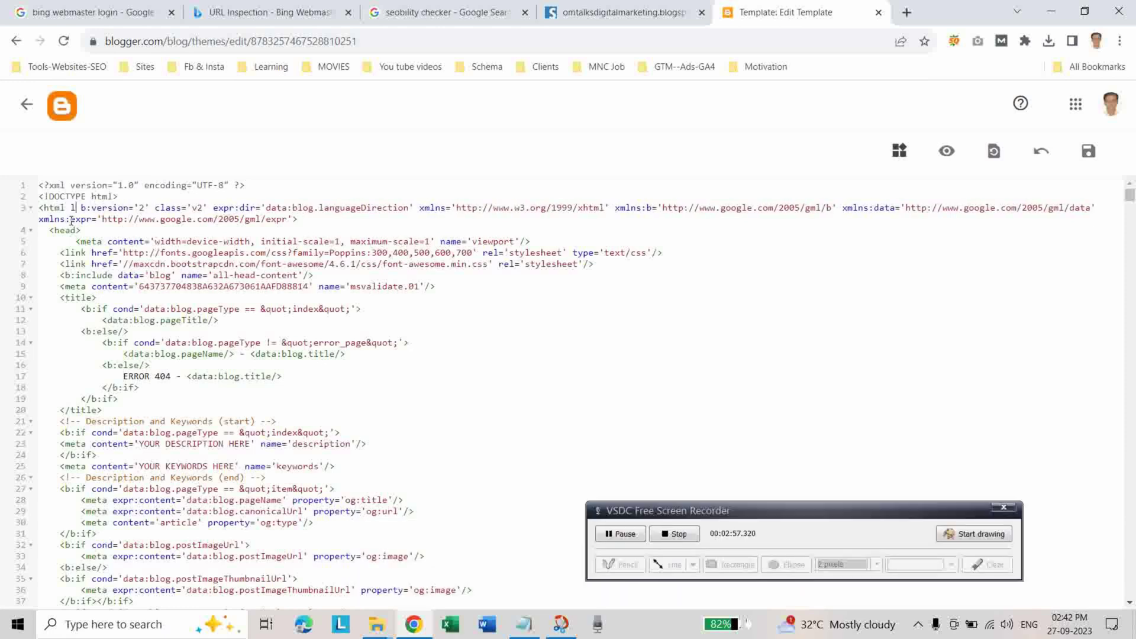
pyautogui.write('ang')
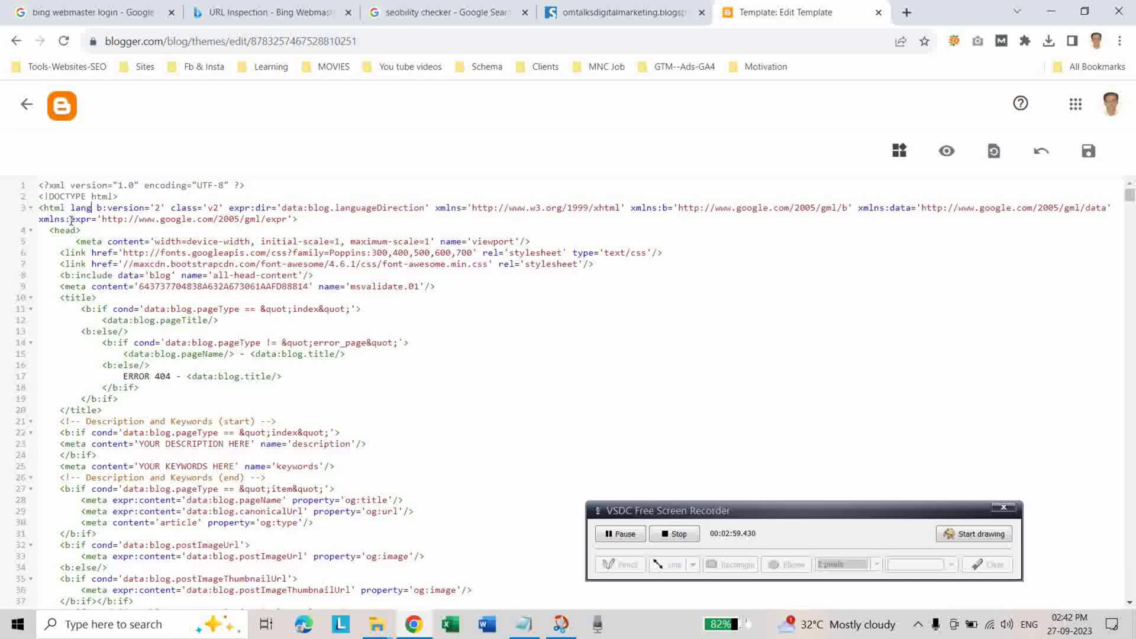
pyautogui.write('=')
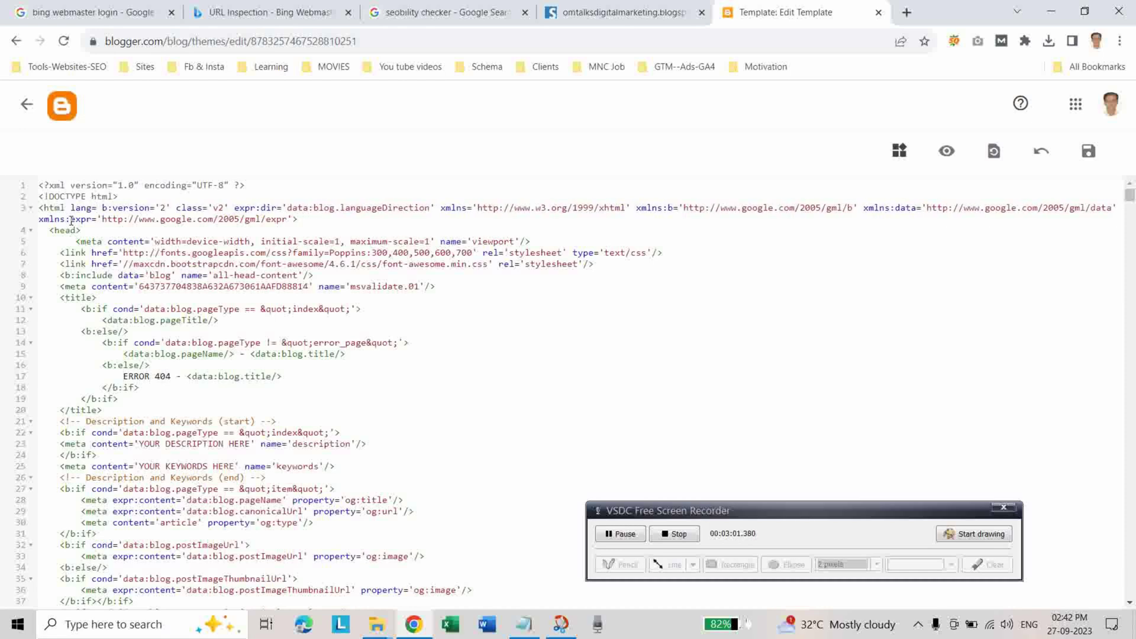
pyautogui.write('"')
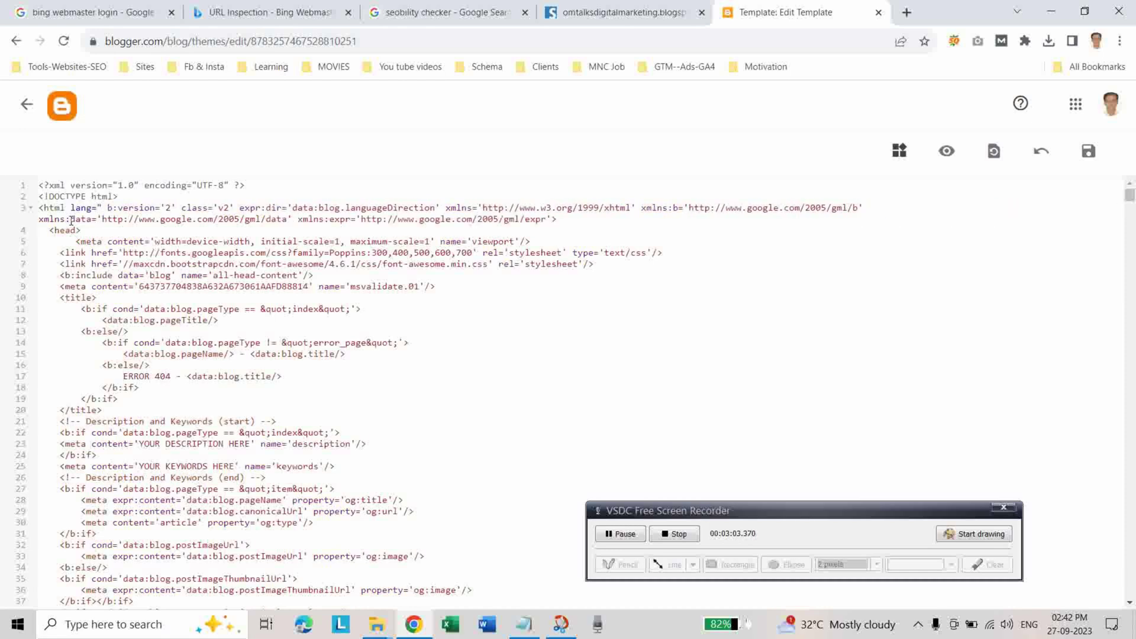
pyautogui.write('en-')
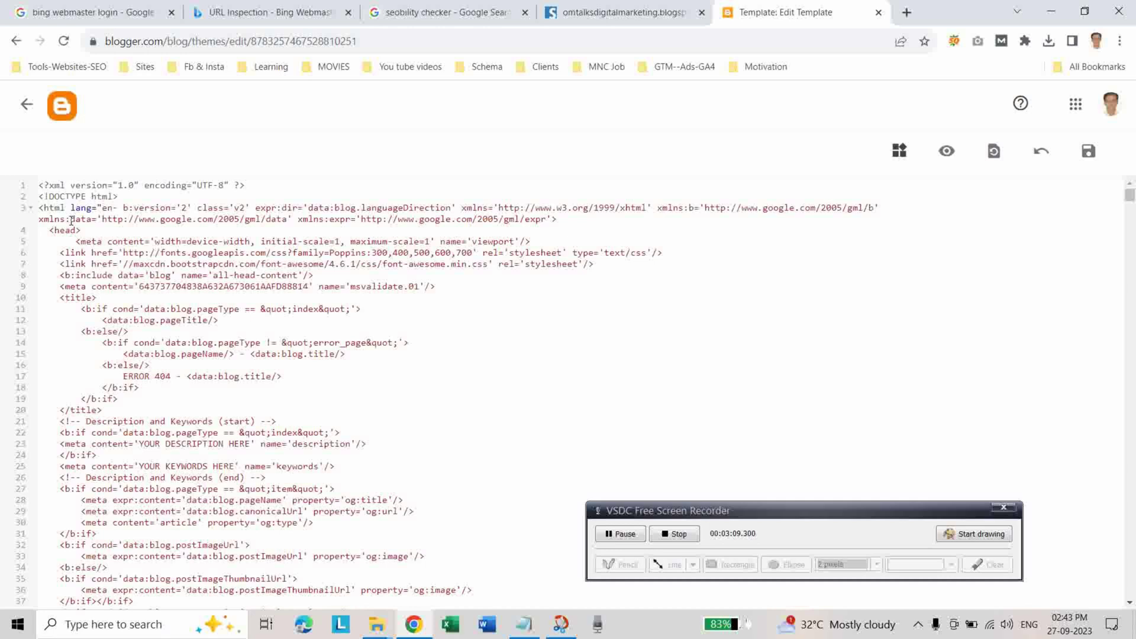
pyautogui.write('in')
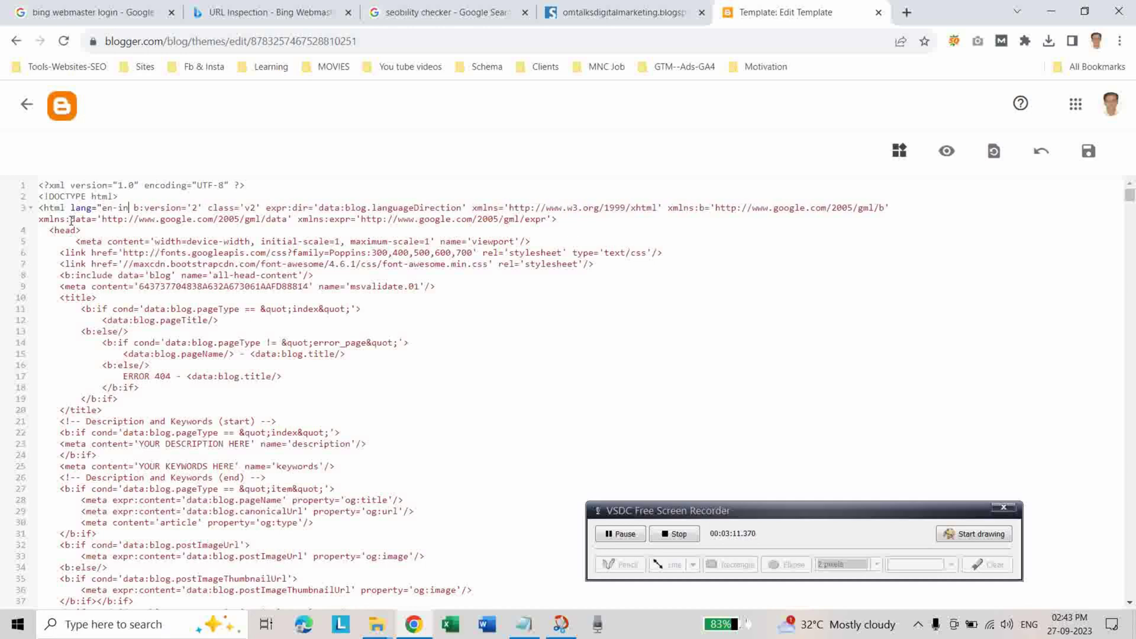
pyautogui.write('"')
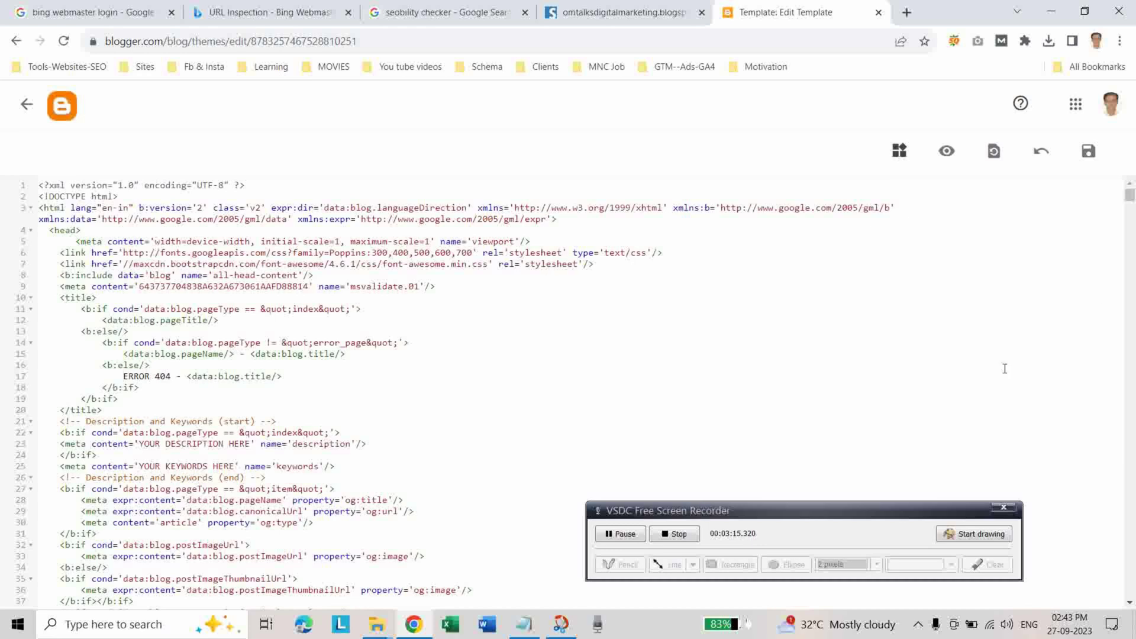
pyautogui.click(1089, 152)
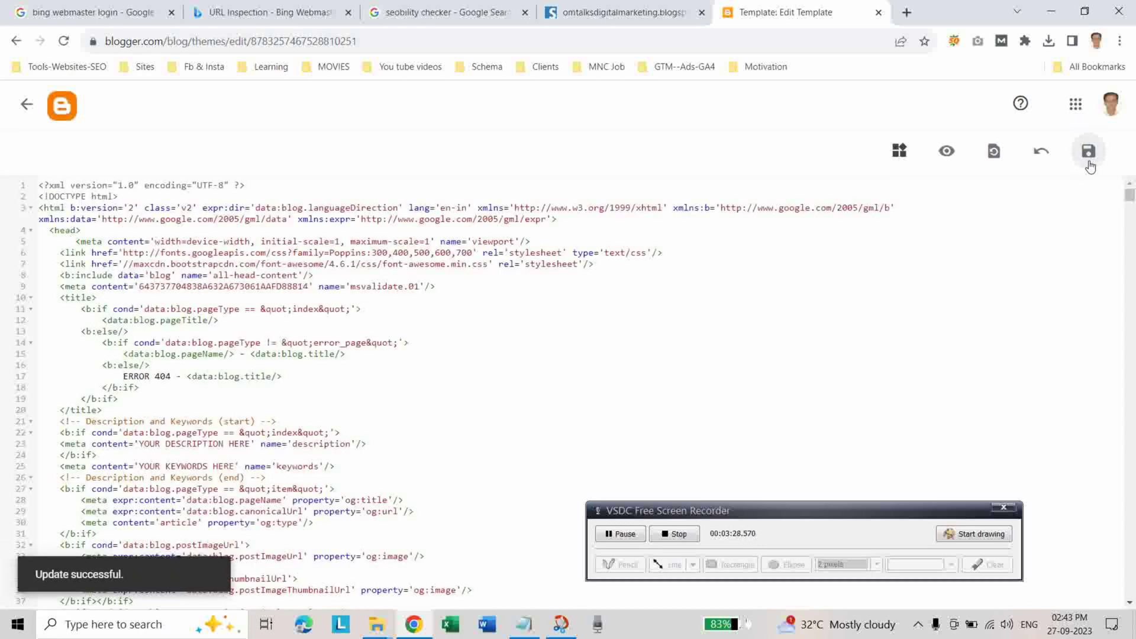
# Re-analyse the blog in Seobility and list all tasks, now showing language en-in.
pyautogui.click(26, 105)
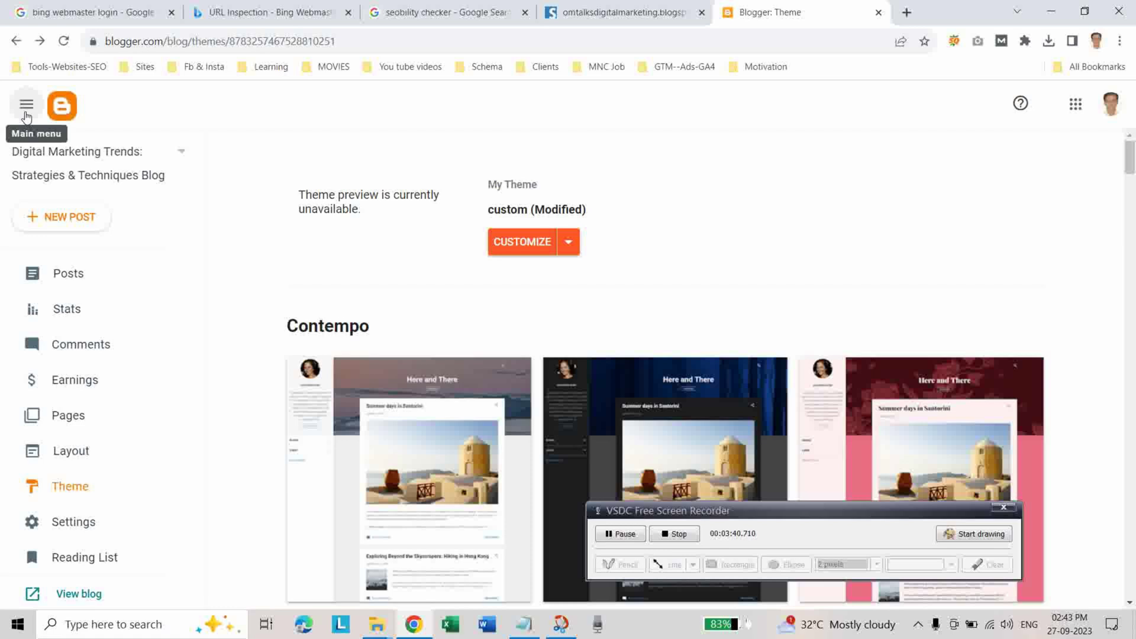
pyautogui.click(570, 10)
pyautogui.scroll(3, 524, 351)
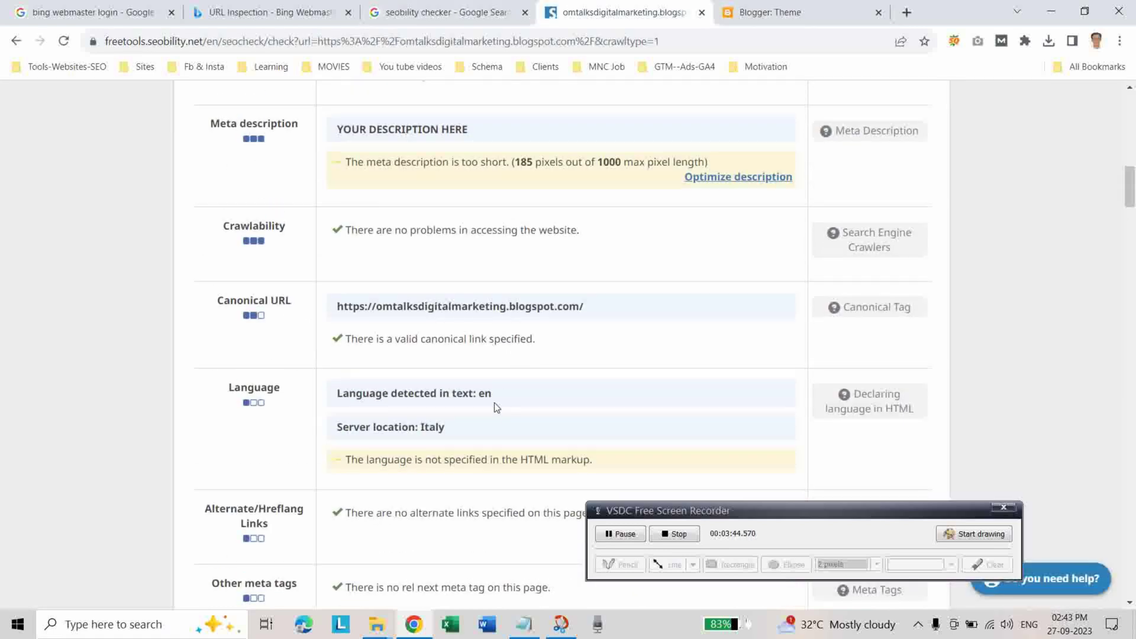
pyautogui.scroll(5, 493, 410)
pyautogui.scroll(5, 493, 414)
pyautogui.scroll(2, 493, 413)
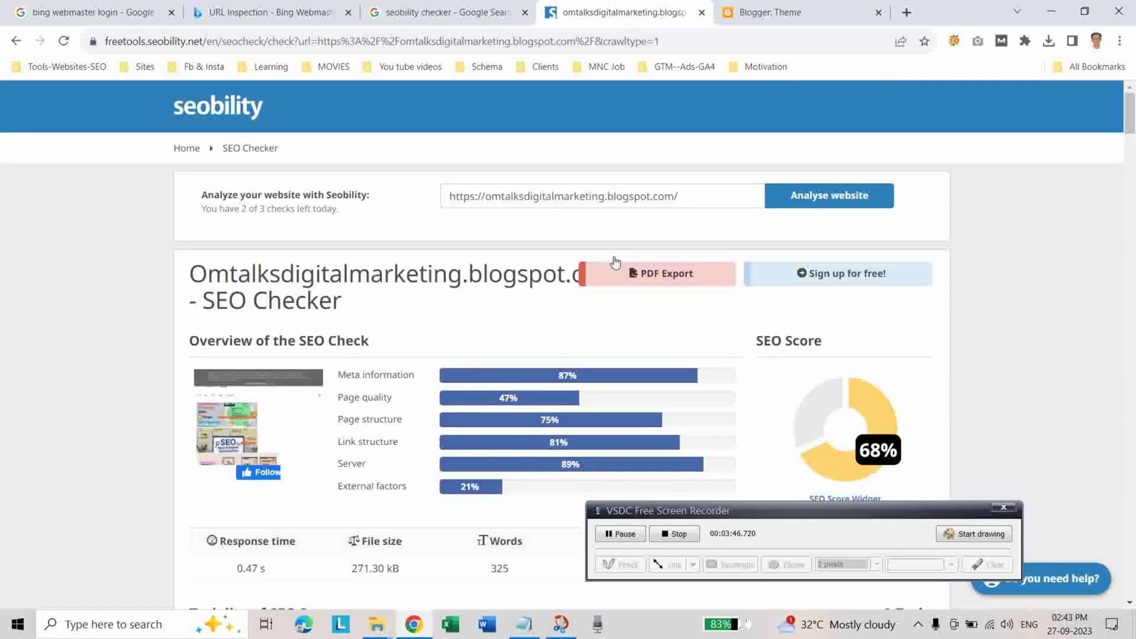
pyautogui.click(808, 203)
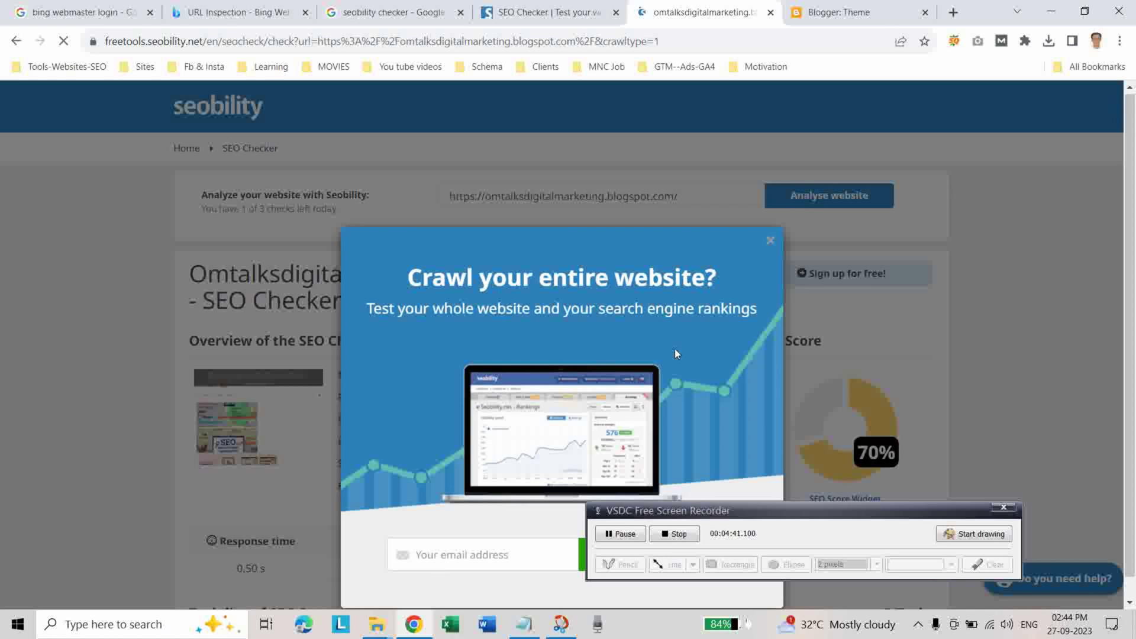
pyautogui.click(770, 219)
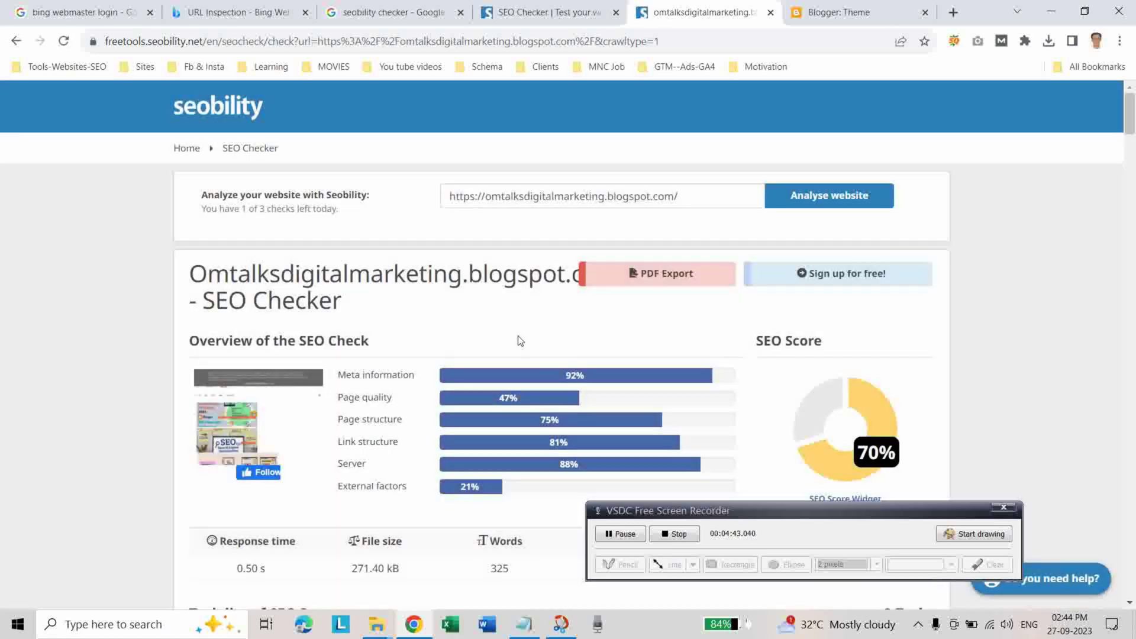
pyautogui.scroll(-3, 518, 336)
pyautogui.scroll(-1, 506, 320)
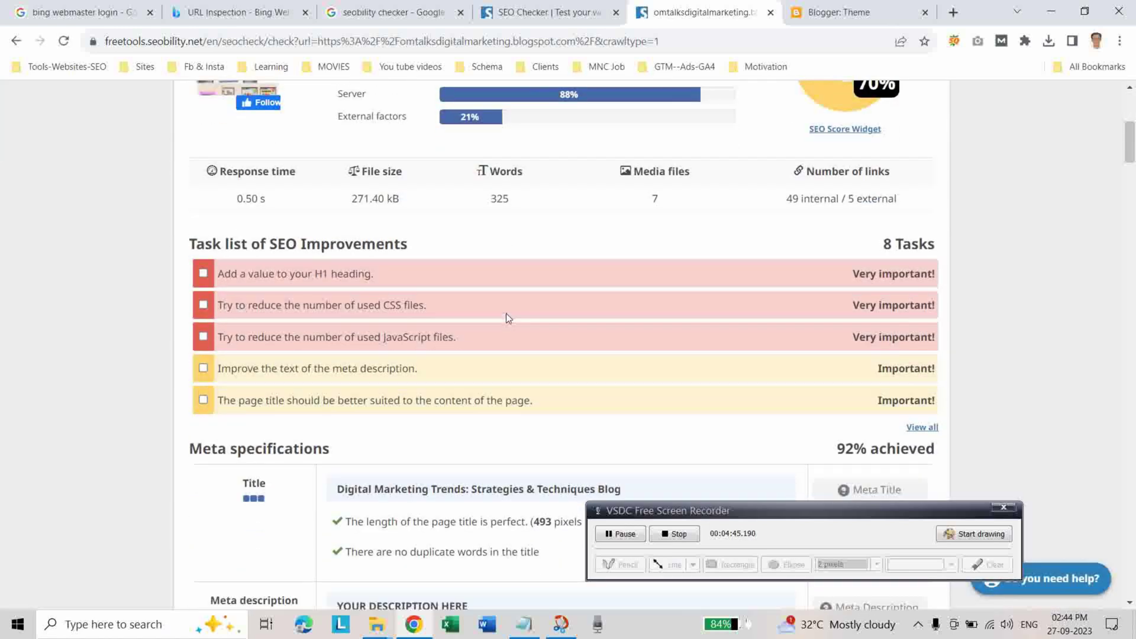
pyautogui.scroll(-2, 506, 317)
pyautogui.click(920, 280)
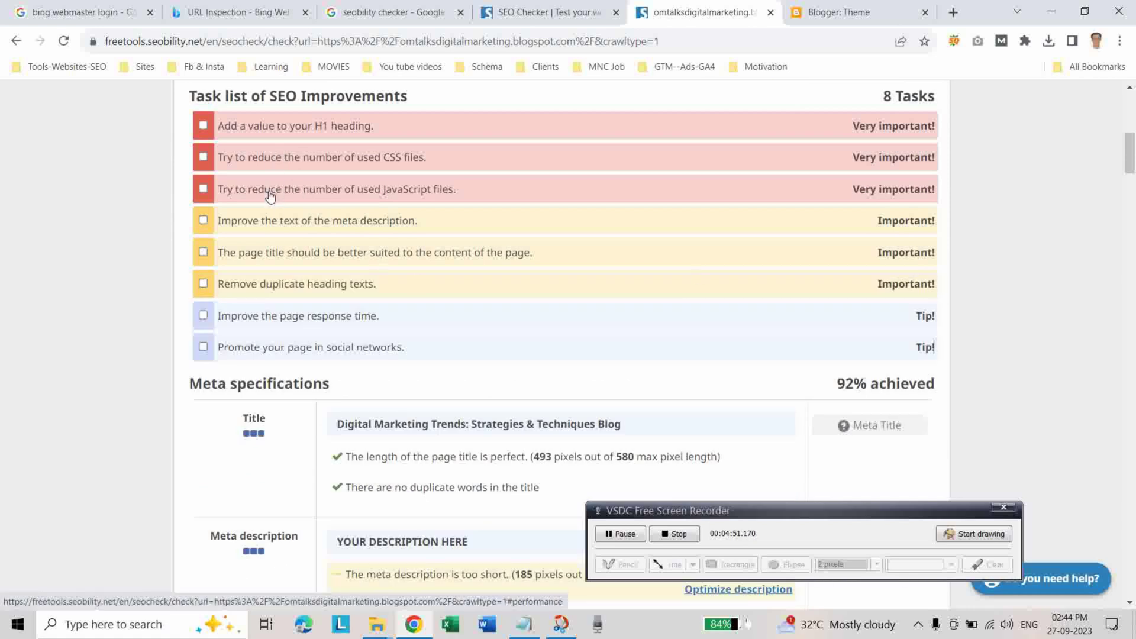
pyautogui.scroll(-3, 464, 340)
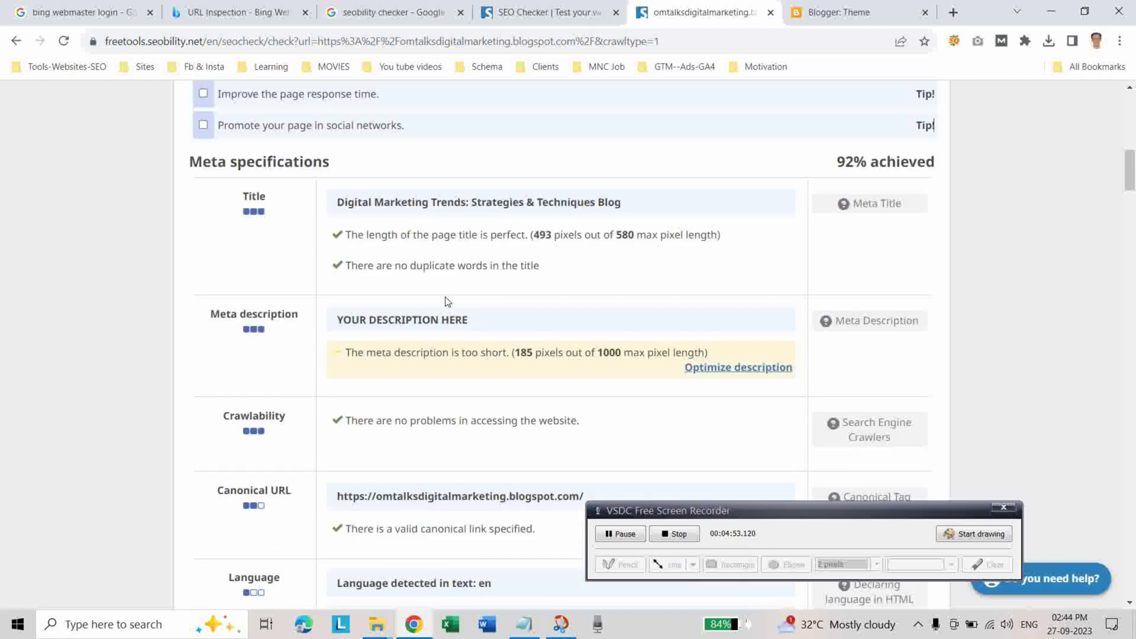
pyautogui.scroll(2, 446, 300)
pyautogui.scroll(-3, 439, 302)
pyautogui.scroll(-2, 435, 304)
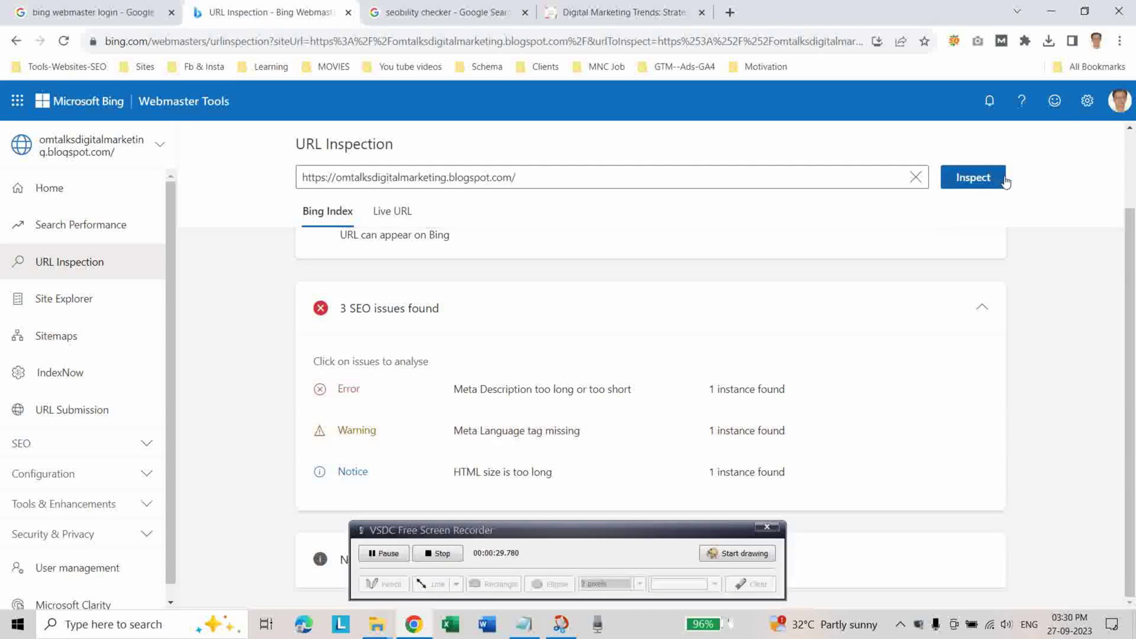
# Re-inspect the blog homepage in Bing and run the live URL test to review SEO issues.
pyautogui.click(974, 175)
pyautogui.scroll(1, 582, 388)
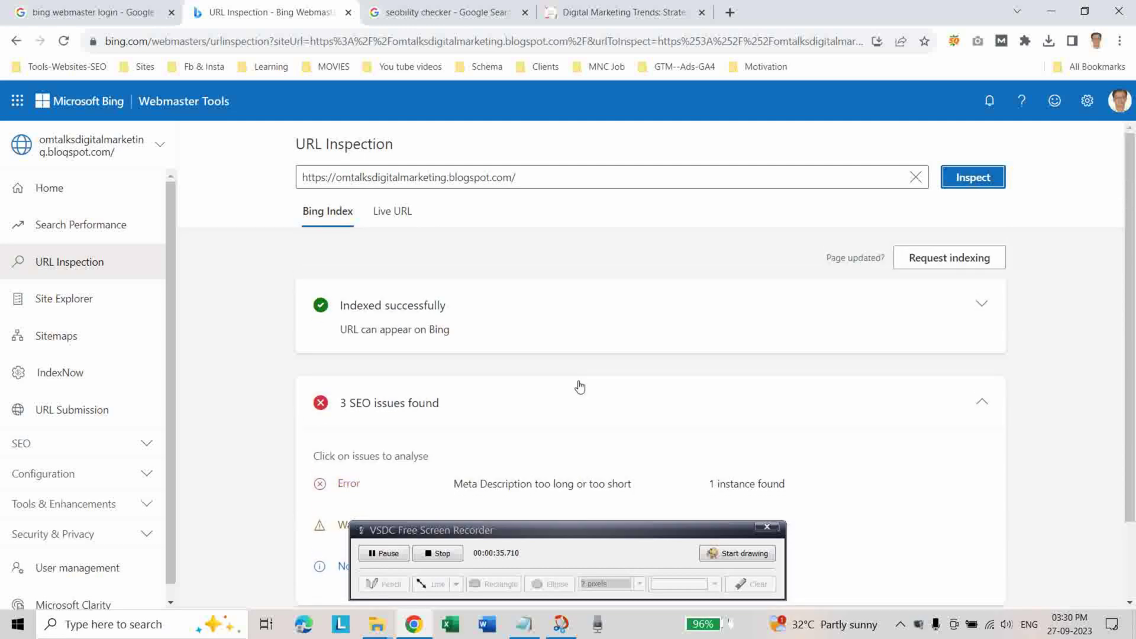
pyautogui.scroll(-1, 578, 382)
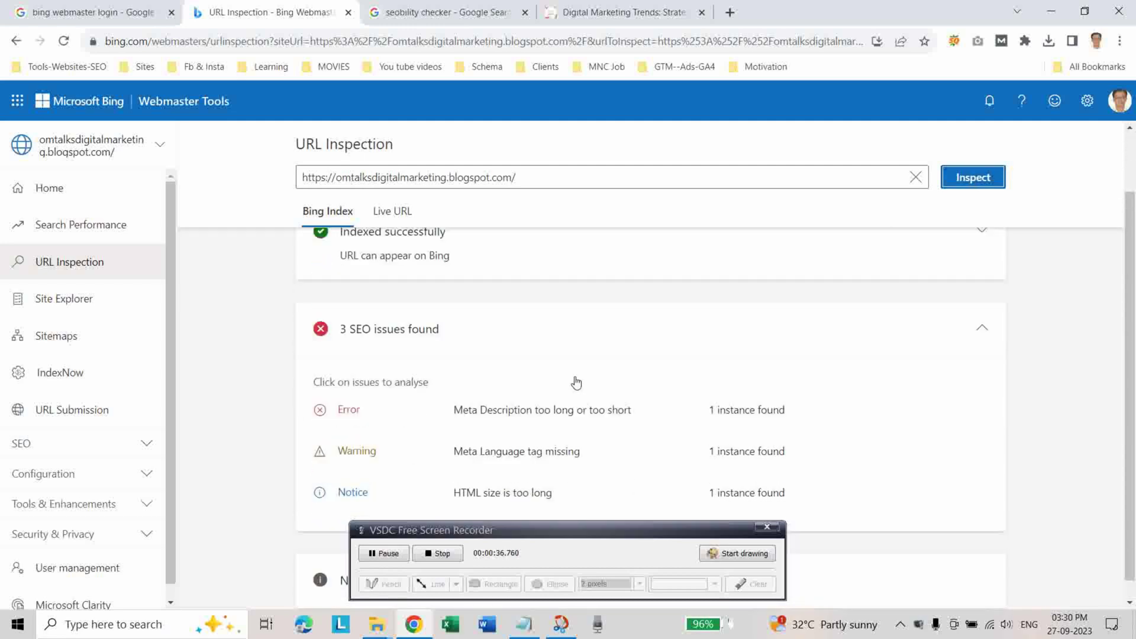
pyautogui.click(388, 212)
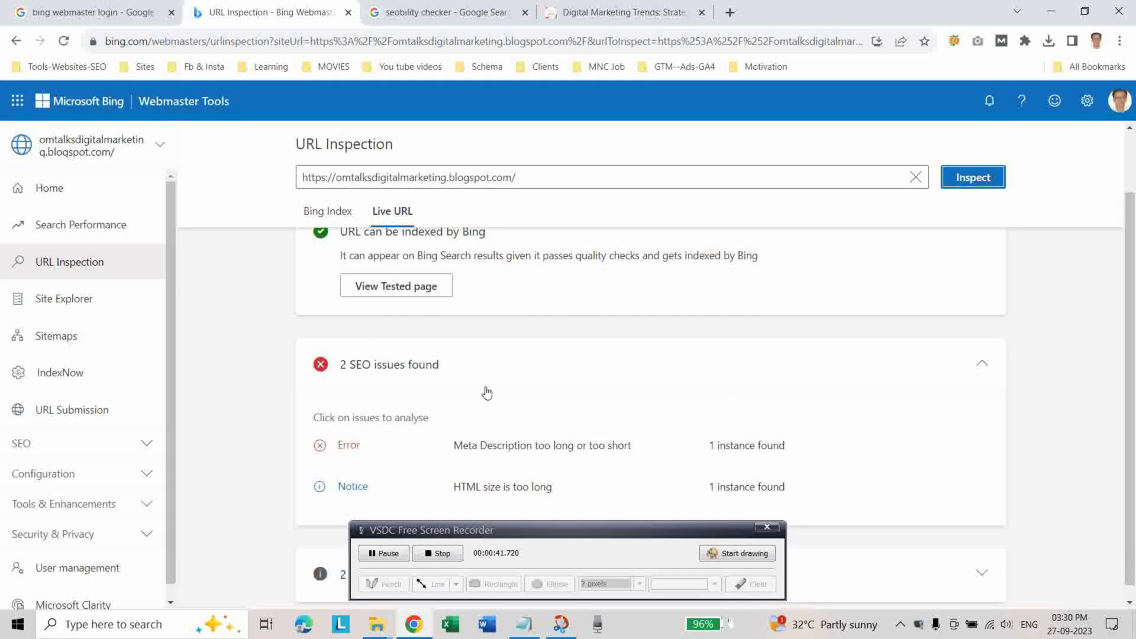
pyautogui.scroll(1, 485, 391)
pyautogui.scroll(-1, 485, 390)
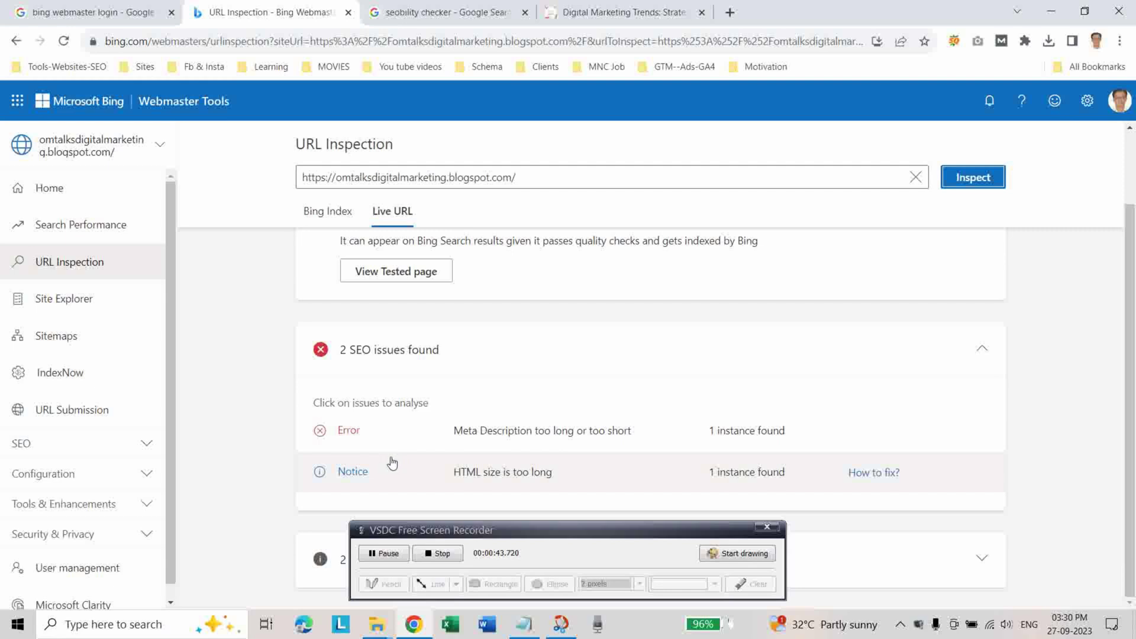